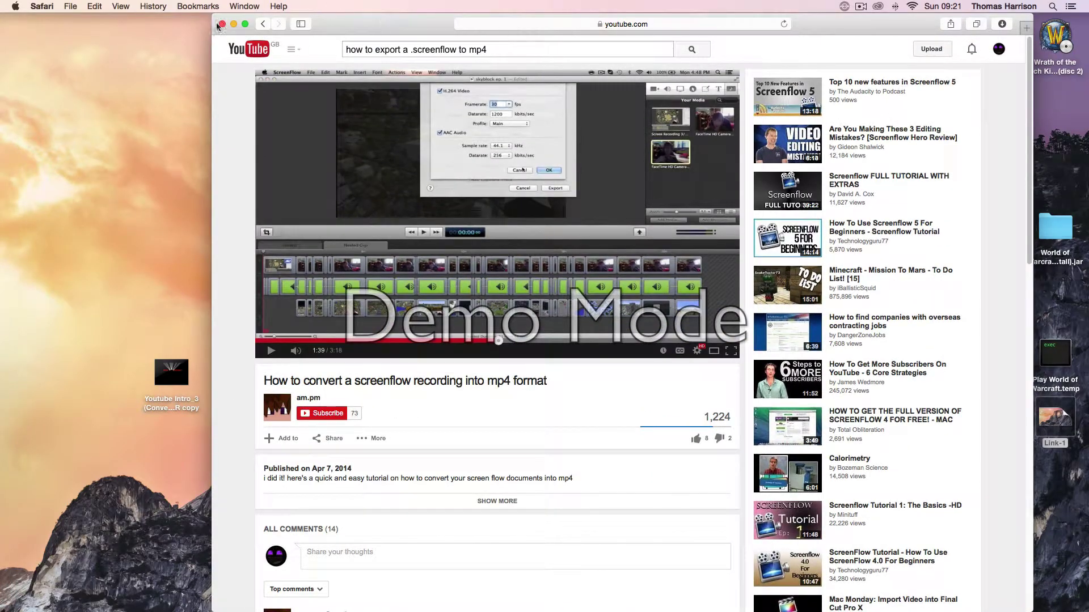
# Close the tutorial video window to reveal the gaming channel's YouTube home page
pyautogui.click(220, 25)
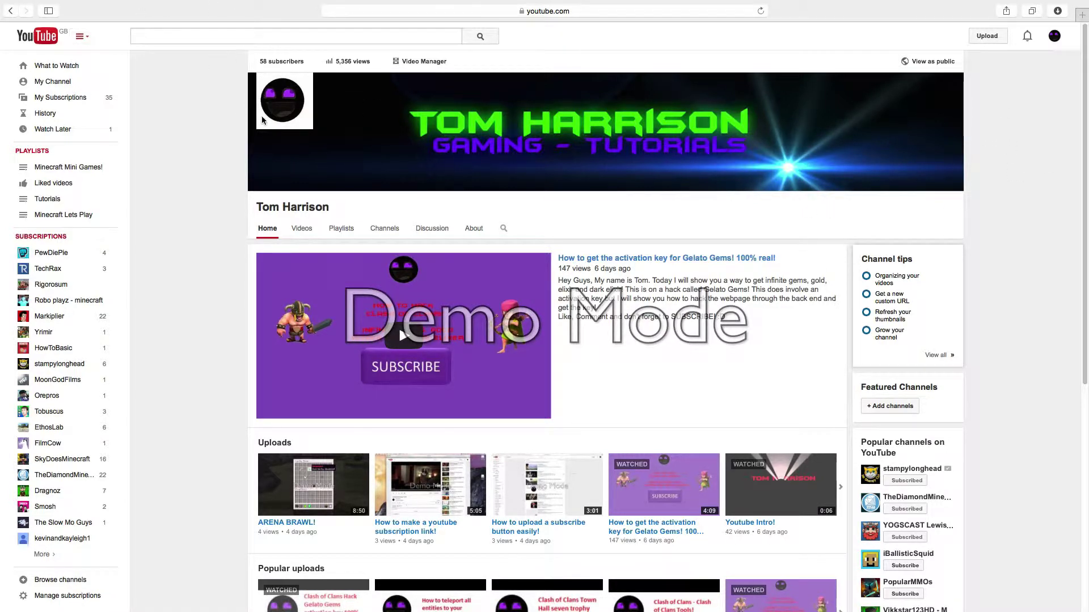
# Open the banner's custom links editor, keep 'Overlay first 2', and add a link titled 'SUBSCRIBE! :D'
pyautogui.moveTo(284, 101)
pyautogui.click(955, 84)
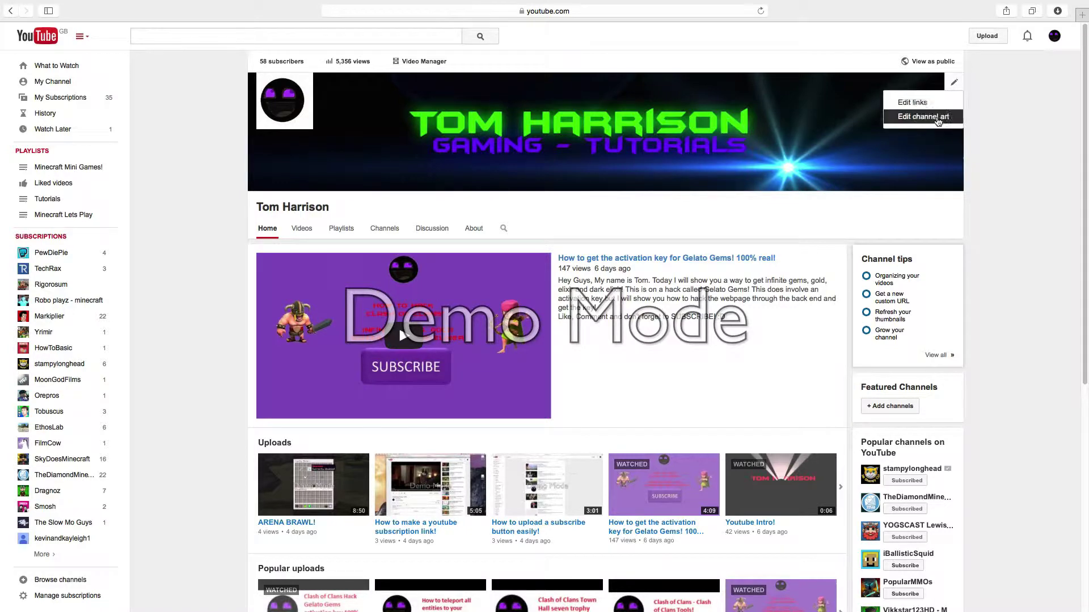
pyautogui.click(932, 103)
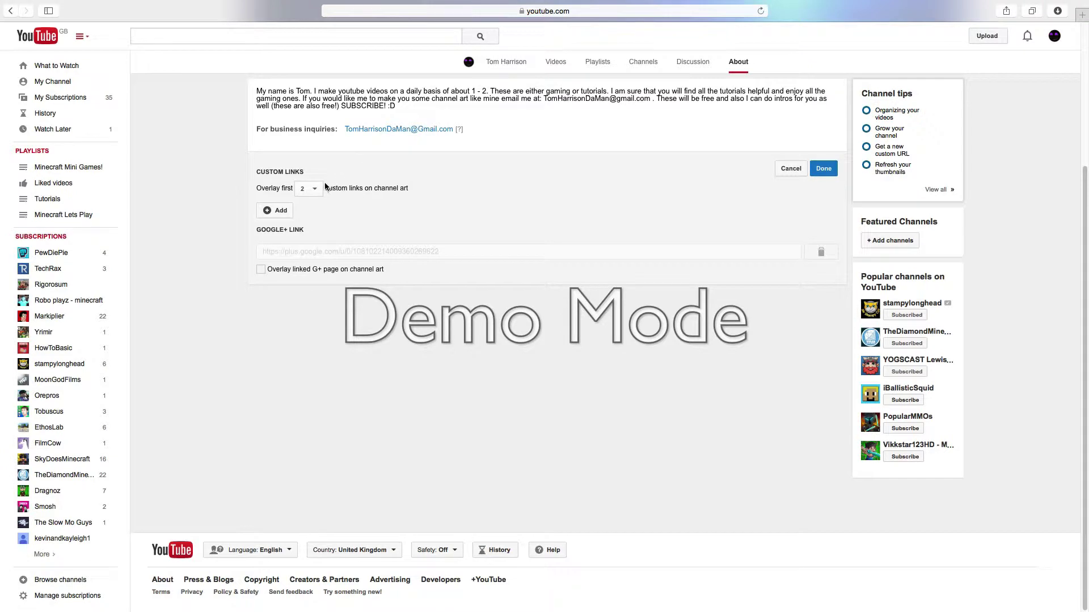
pyautogui.click(312, 190)
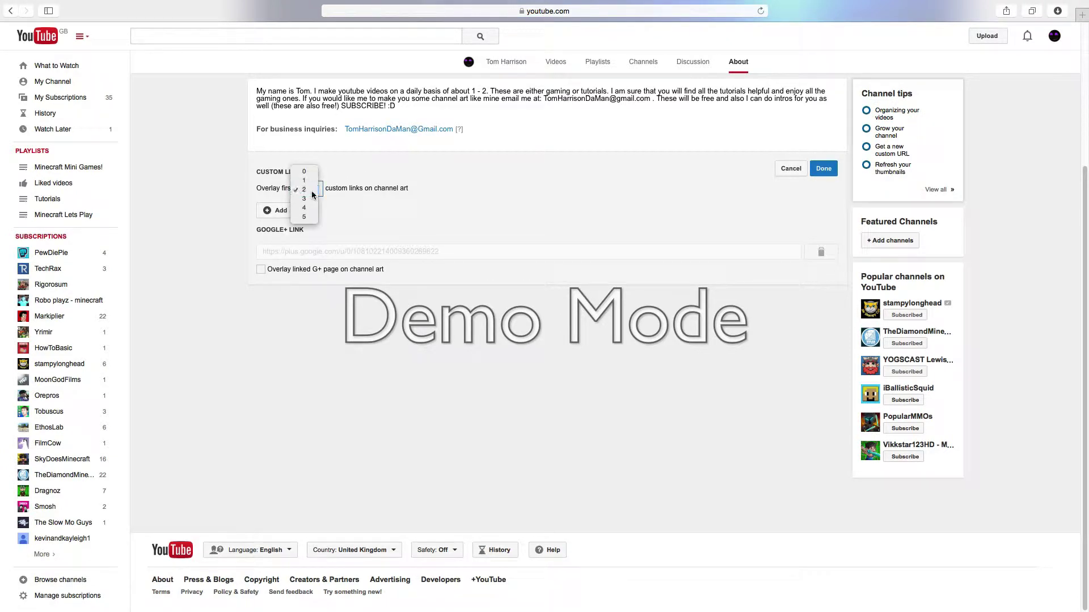
pyautogui.click(304, 198)
pyautogui.click(267, 215)
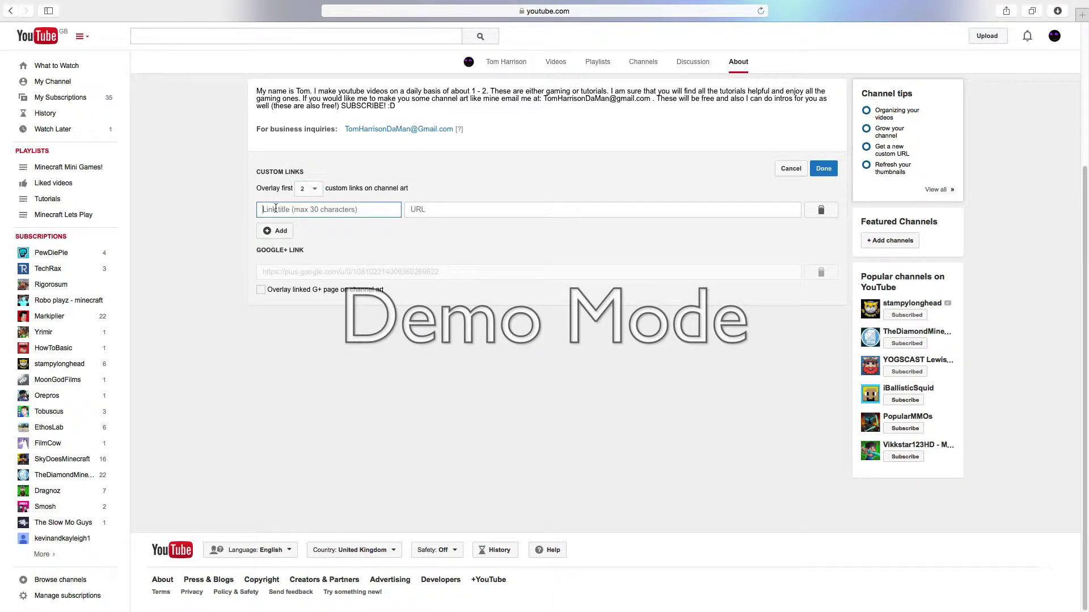
pyautogui.write('SU')
pyautogui.write('BSCRIBE! :D')
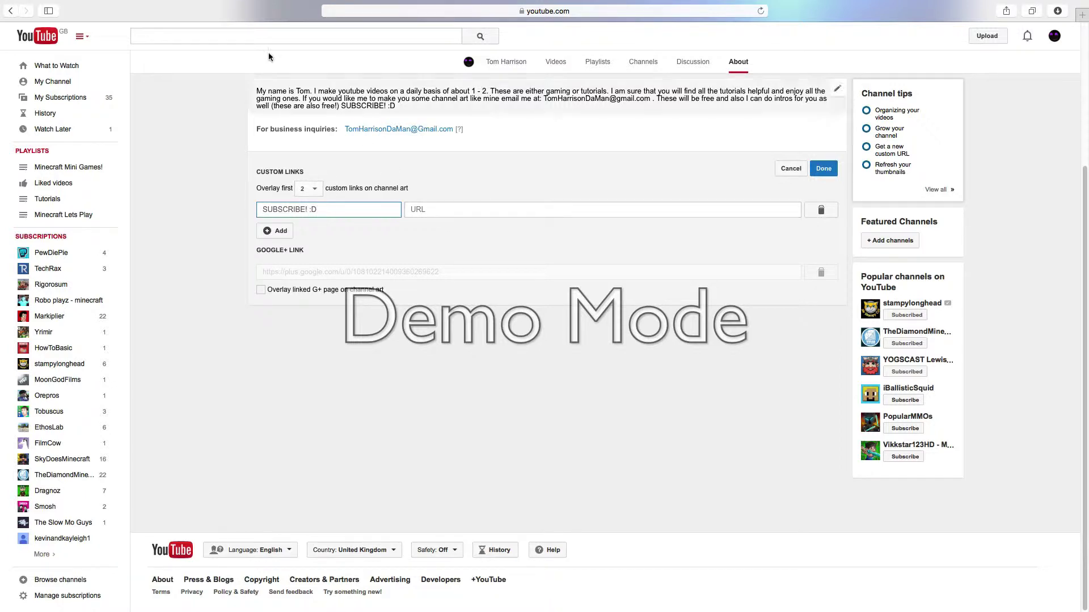
pyautogui.moveTo(24, 4)
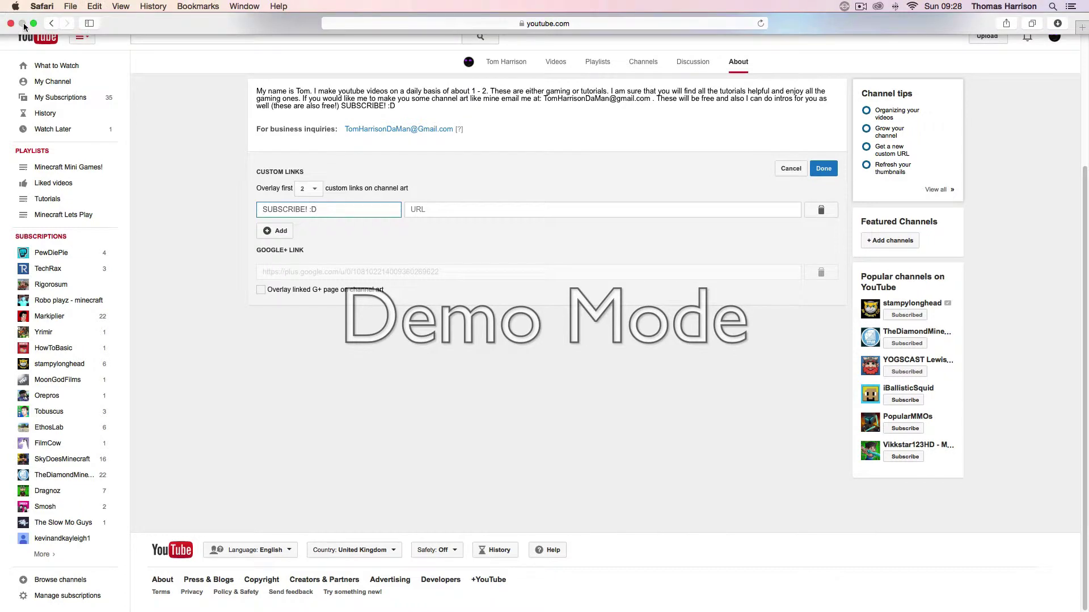
# Search Spotlight for the 'subscription Link' note and copy its saved subscription URL
pyautogui.click(1052, 6)
pyautogui.write('subs')
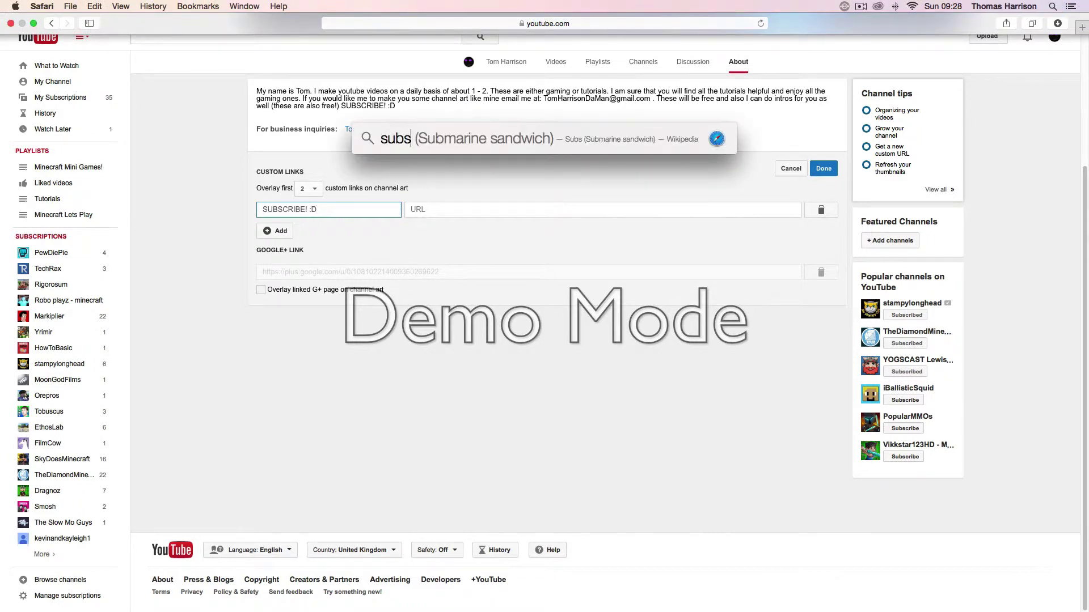
pyautogui.write('cri')
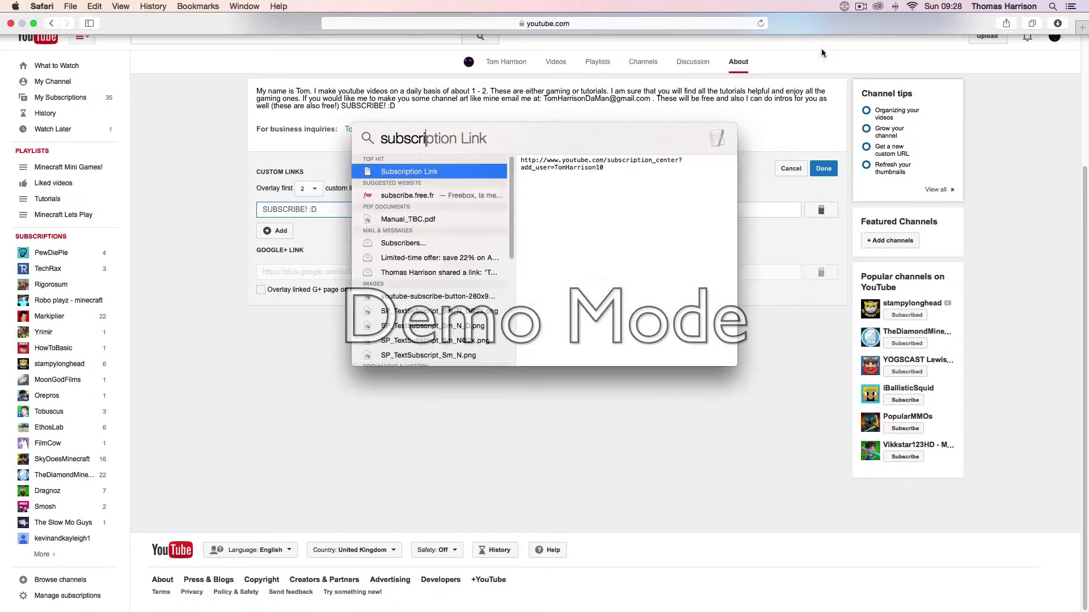
pyautogui.moveTo(552, 166); pyautogui.dragTo(546, 153)
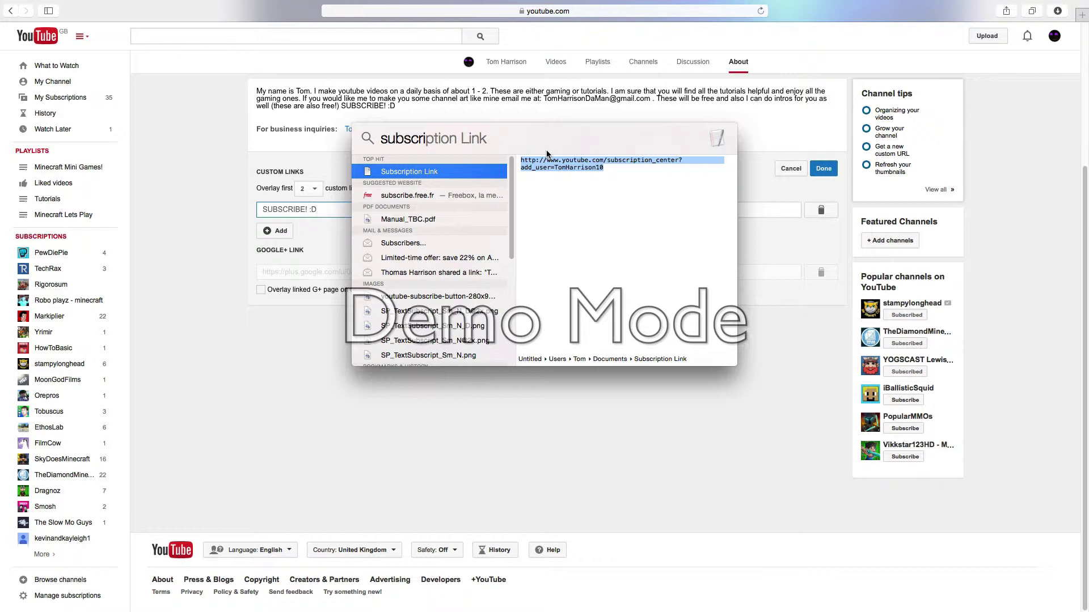
pyautogui.click(331, 242)
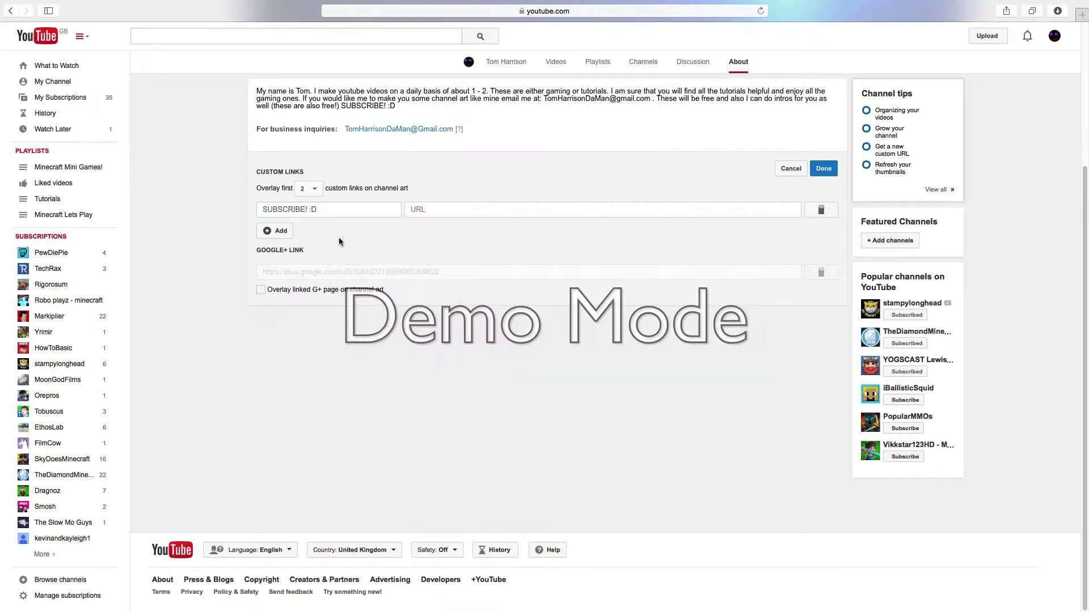
# Paste the subscription URL into SUBSCRIBE! :D and add a second link titled 'Official Facebook Page!'
pyautogui.click(573, 210)
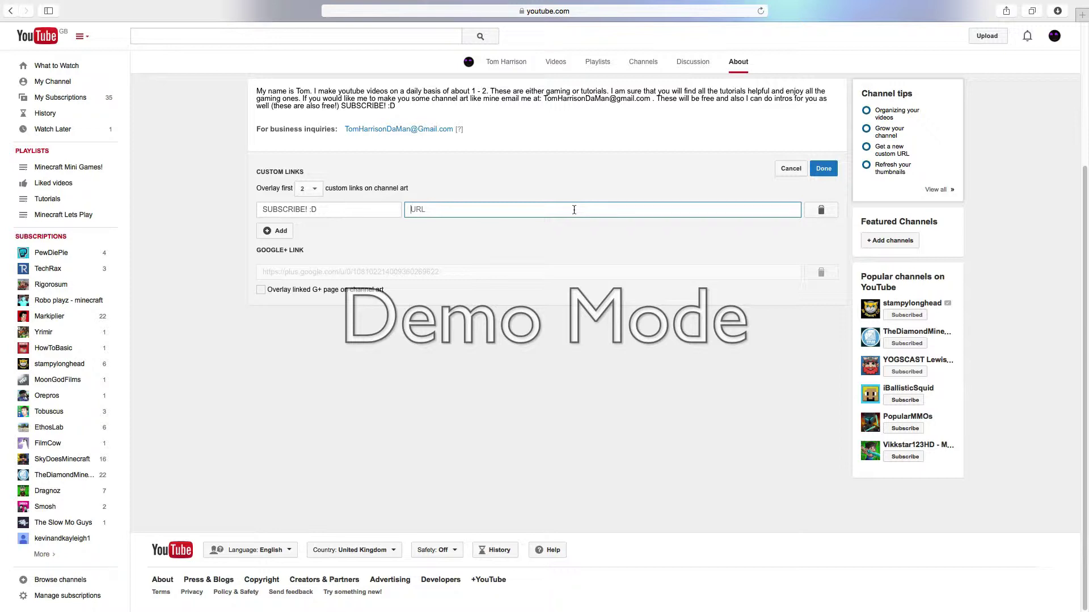
pyautogui.write('http://www.youtube.com/subscription_center?add_user=TomHarrison10')
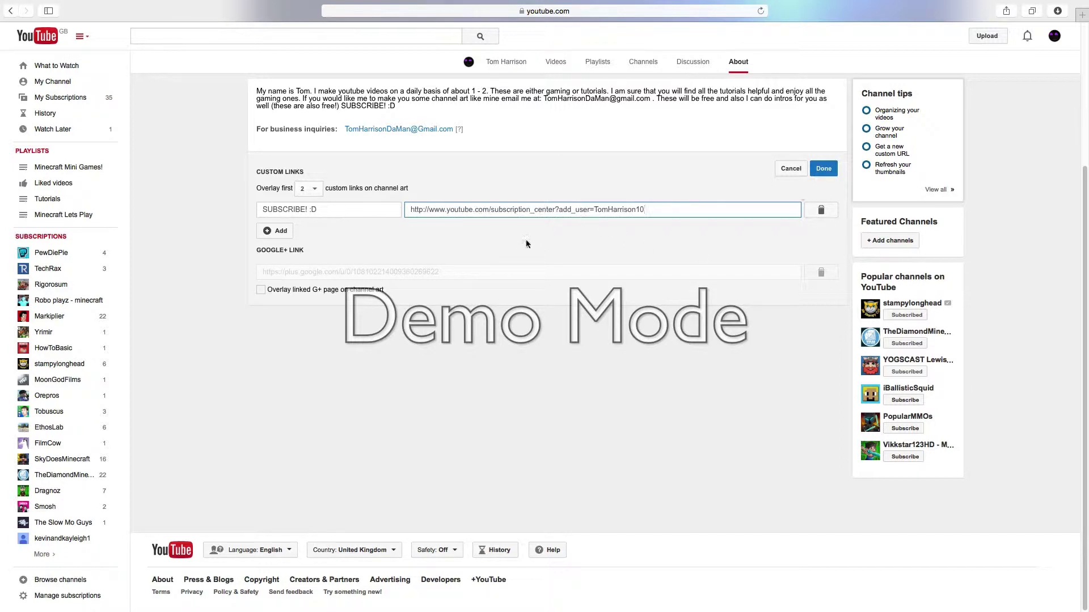
pyautogui.click(276, 231)
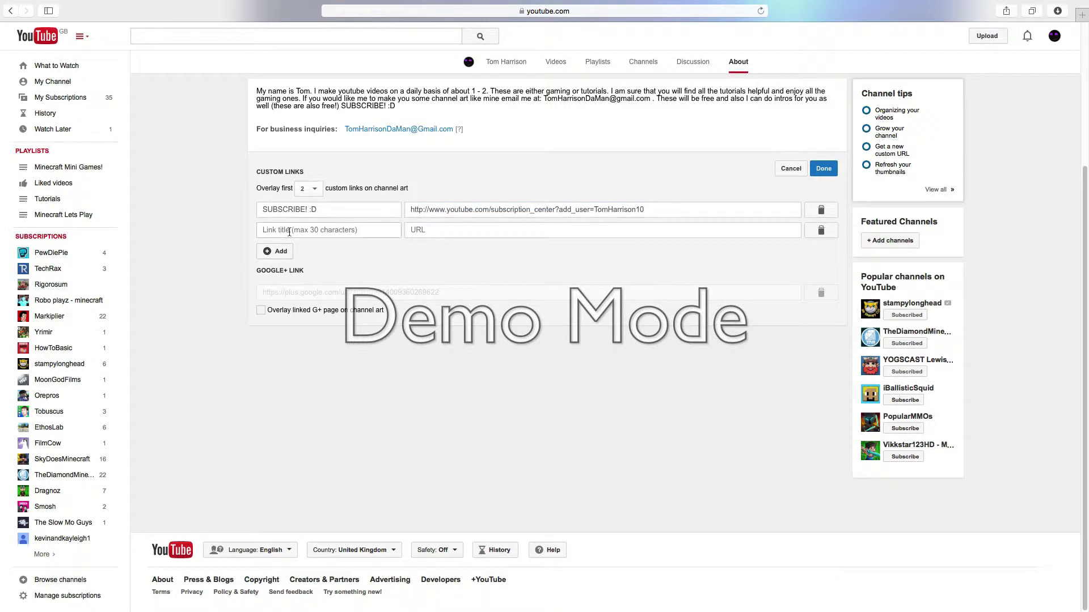
pyautogui.click(289, 231)
pyautogui.write('F')
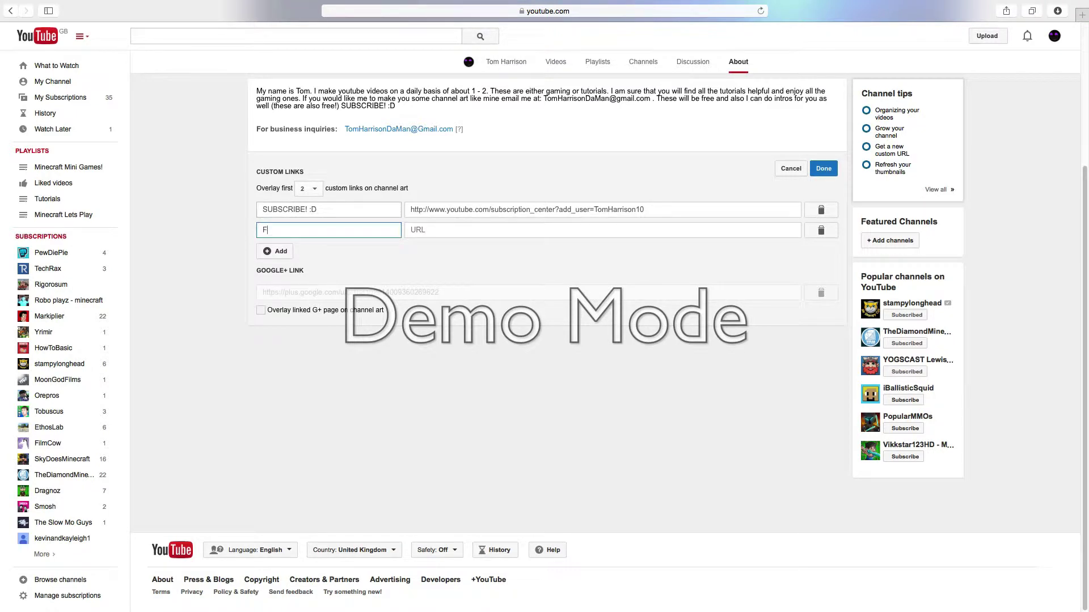
pyautogui.write('aceboo')
pyautogui.press('BackSpace')
pyautogui.press('BackSpace')
pyautogui.press('BackSpace')
pyautogui.press('BackSpace')
pyautogui.press('BackSpace')
pyautogui.write('O')
pyautogui.write('boo')
pyautogui.click(430, 235)
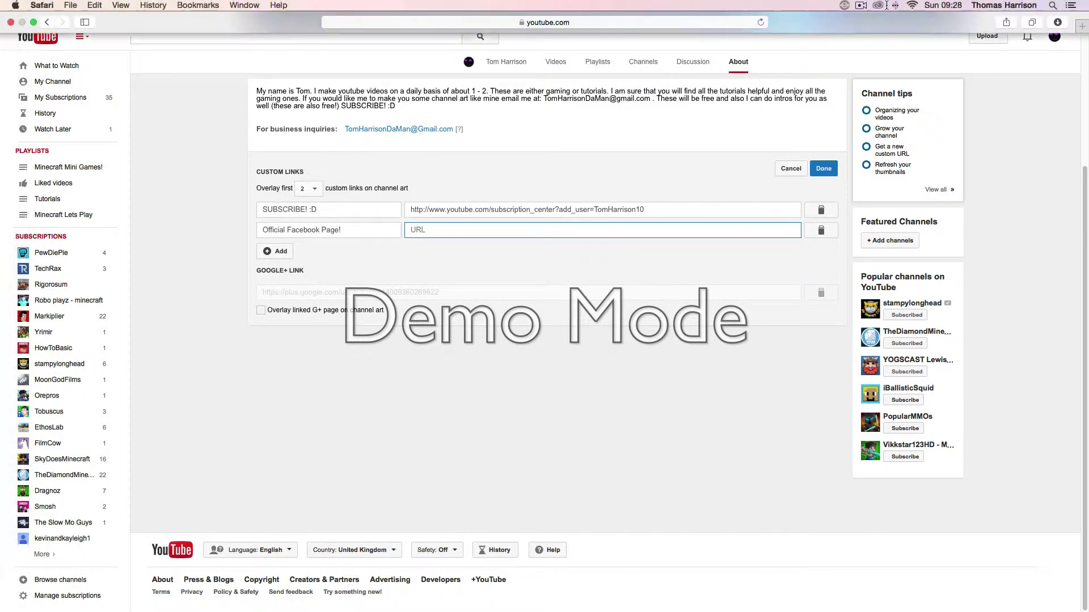
# Open the Tom Harrison Facebook page from favourites in a new tab and copy its URL
pyautogui.click(1081, 27)
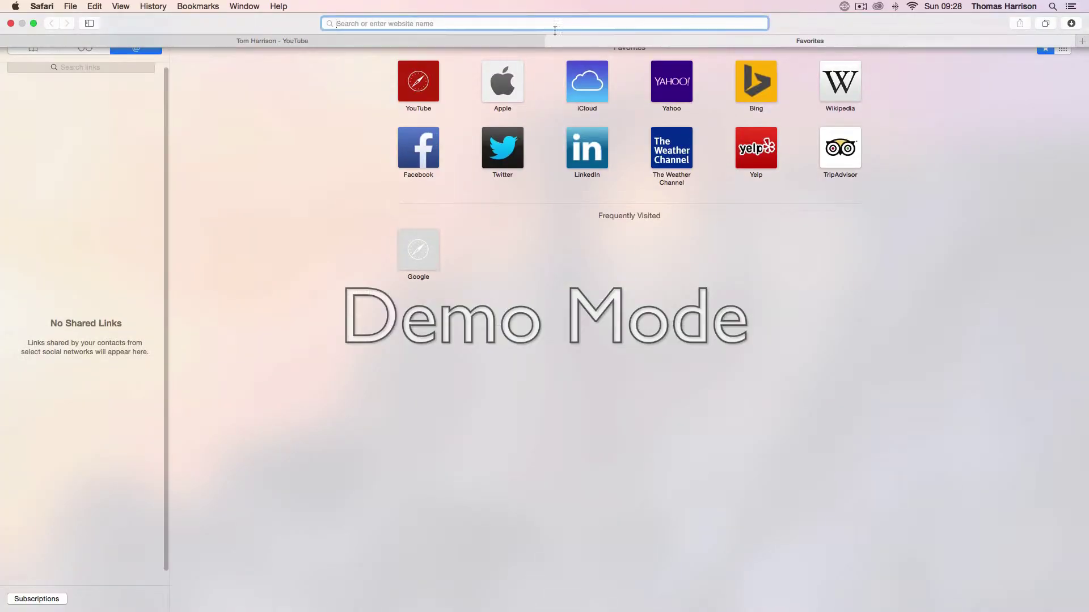
pyautogui.click(415, 152)
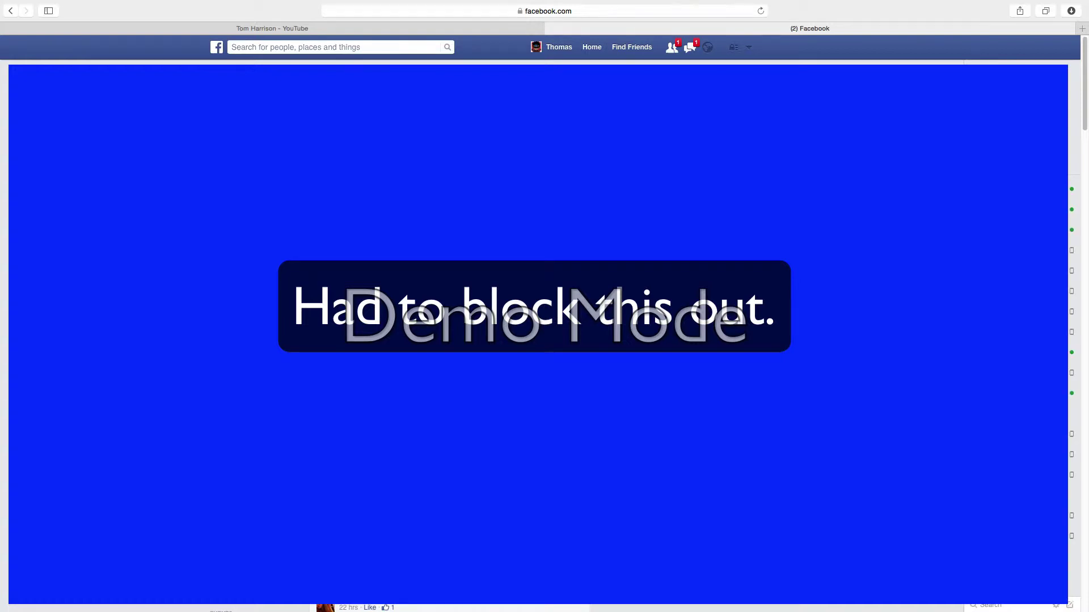
pyautogui.scroll(-3, 587, 278)
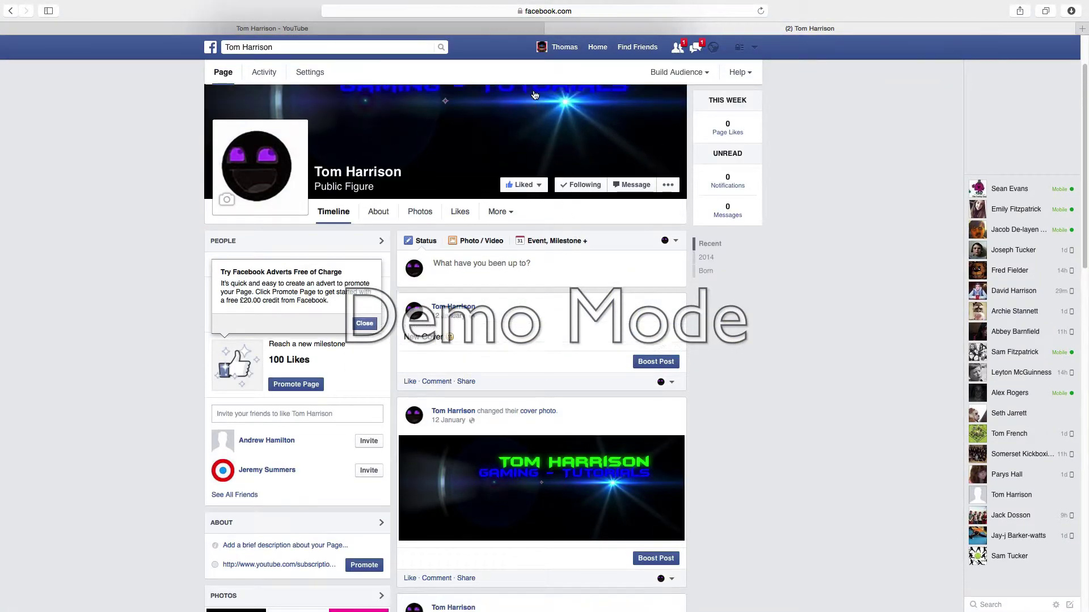
pyautogui.click(515, 12)
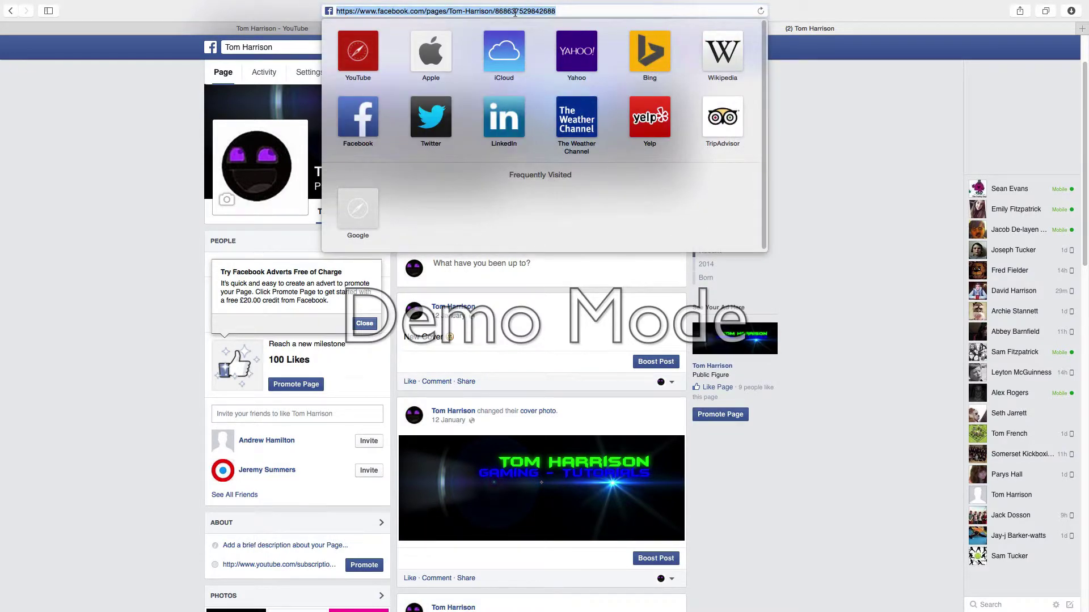
# Paste the Facebook URL into the 'Official Facebook Page!' link and save both custom links
pyautogui.click(287, 29)
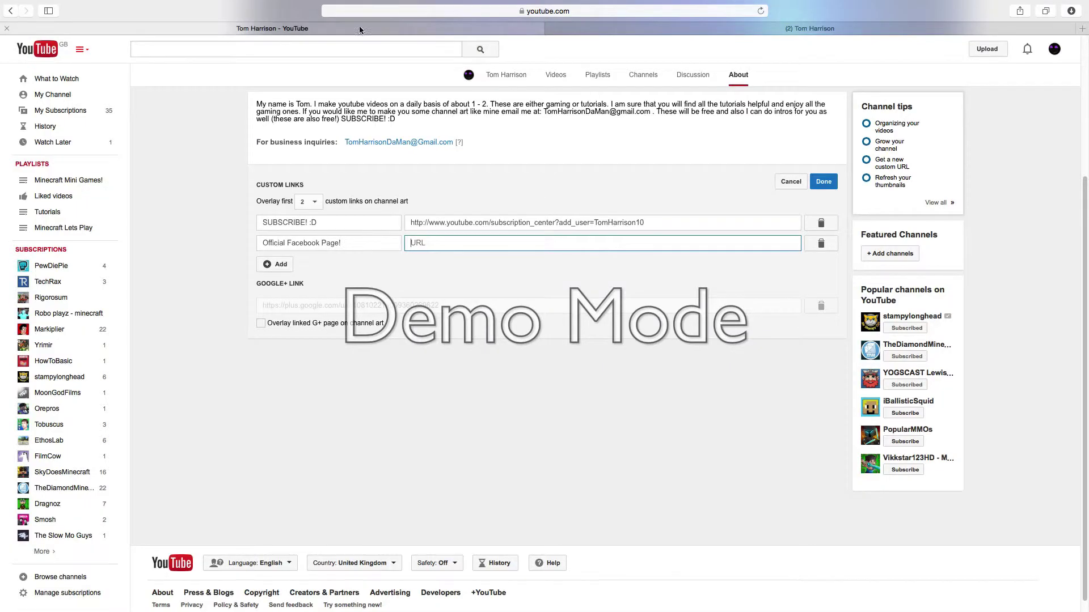
pyautogui.hotkey('ctrl', 'v')
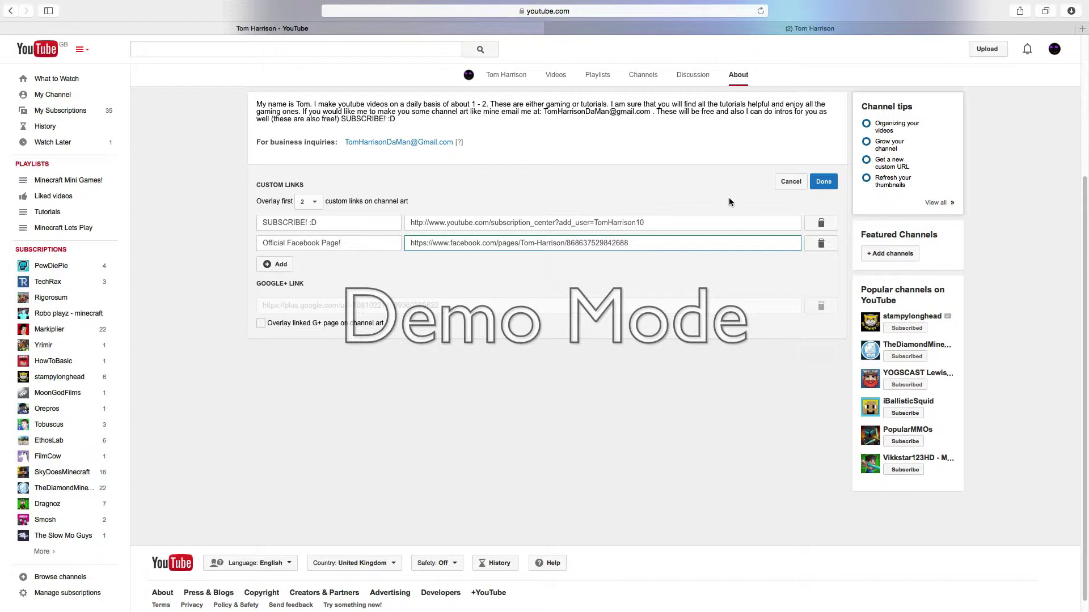
pyautogui.click(824, 182)
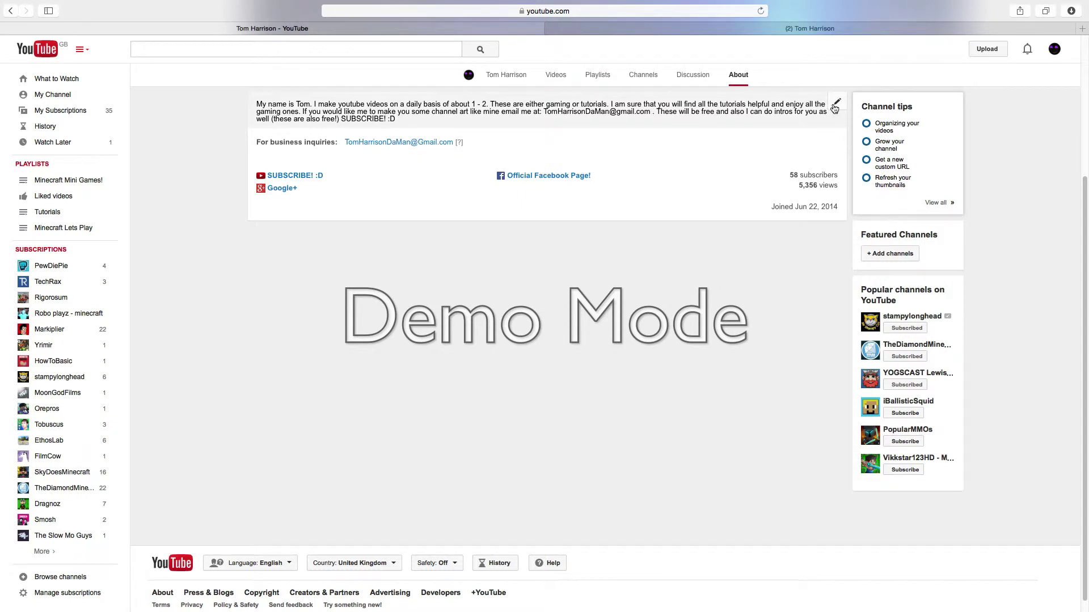
pyautogui.click(837, 102)
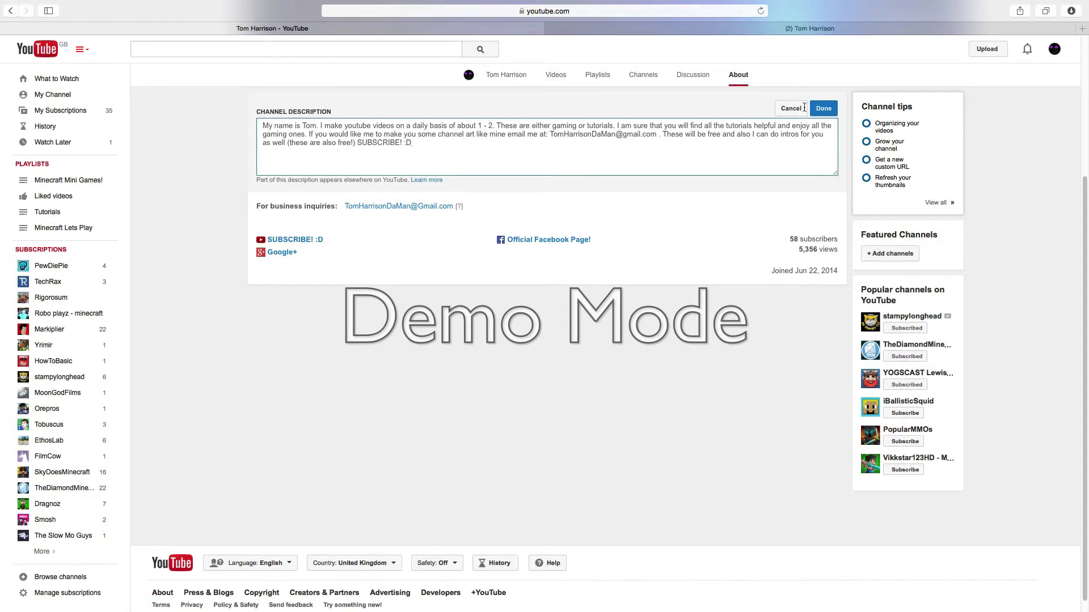
pyautogui.click(831, 108)
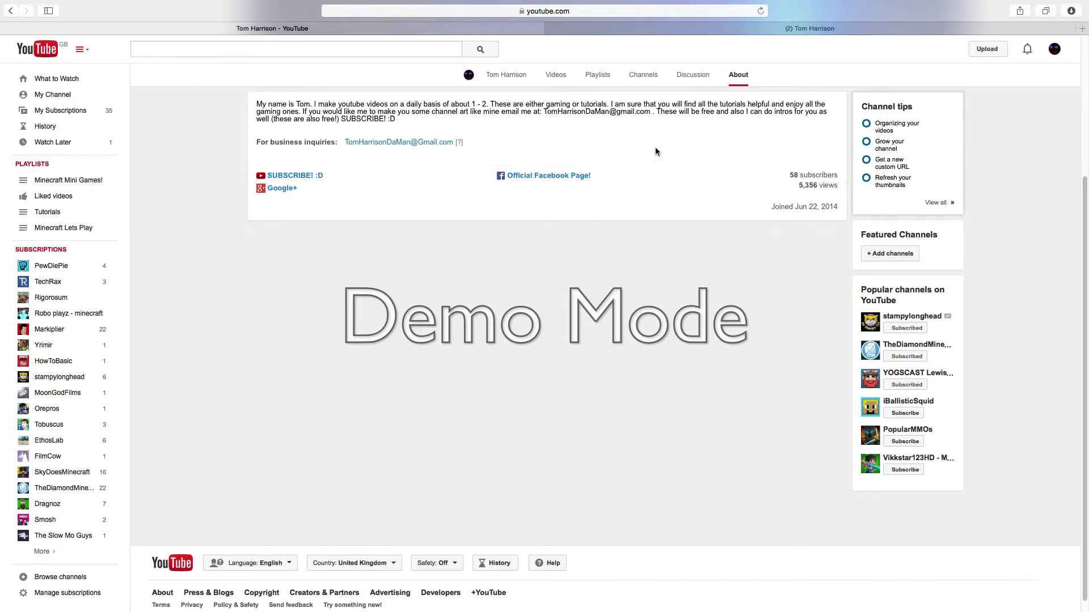
# View the channel home page with both banner links and try the SUBSCRIBE! :D link
pyautogui.click(502, 77)
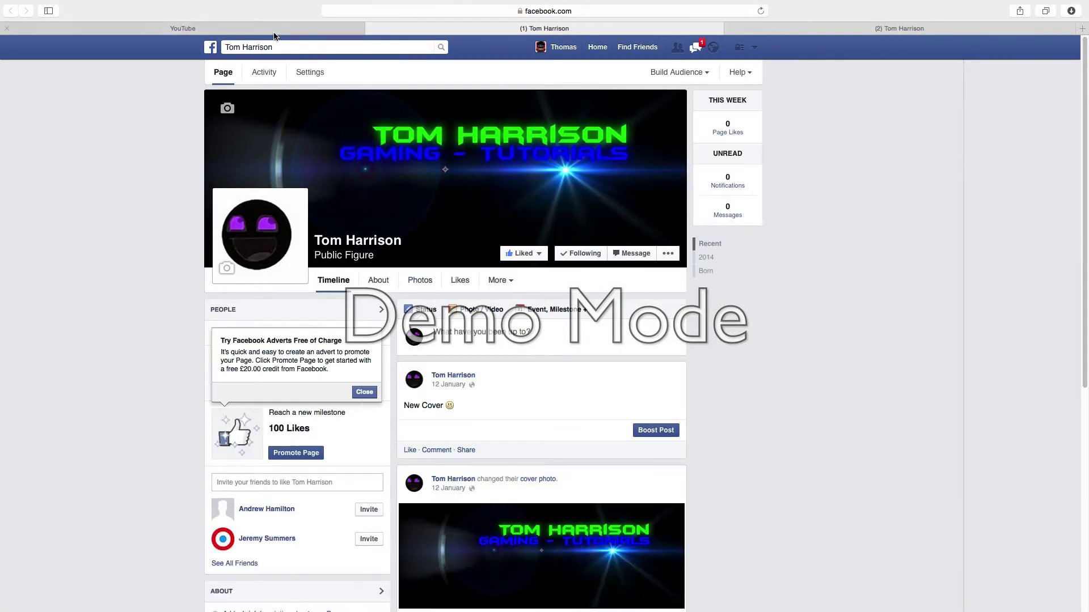
pyautogui.click(276, 29)
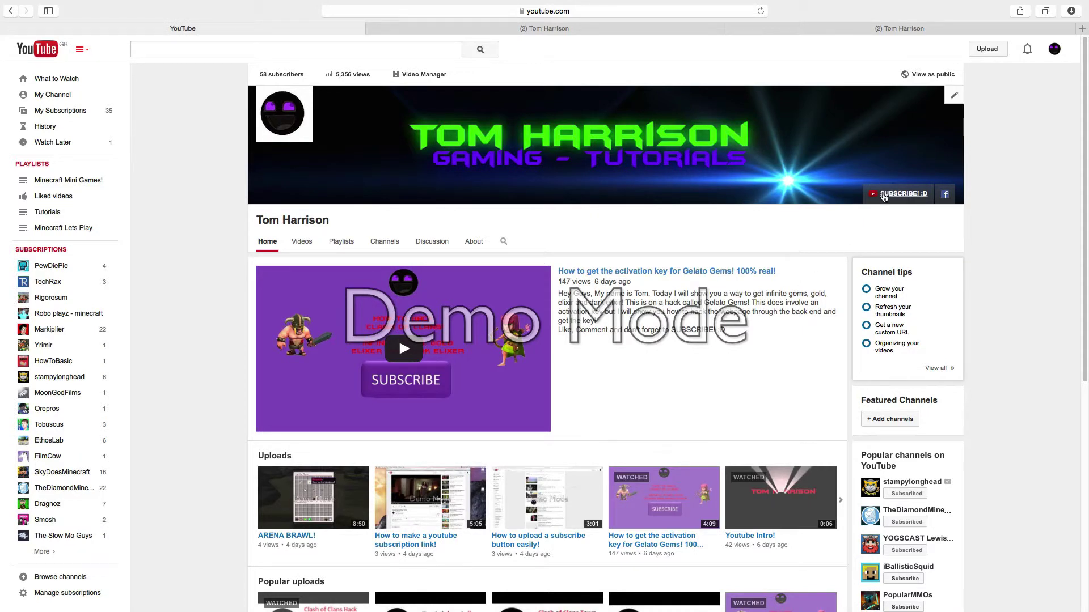
pyautogui.click(883, 196)
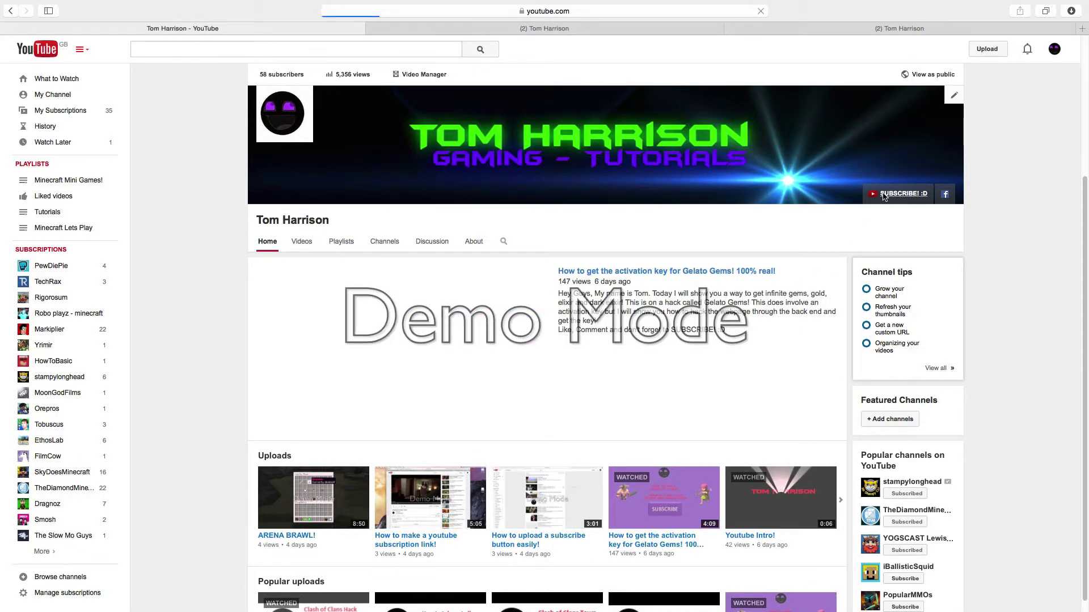